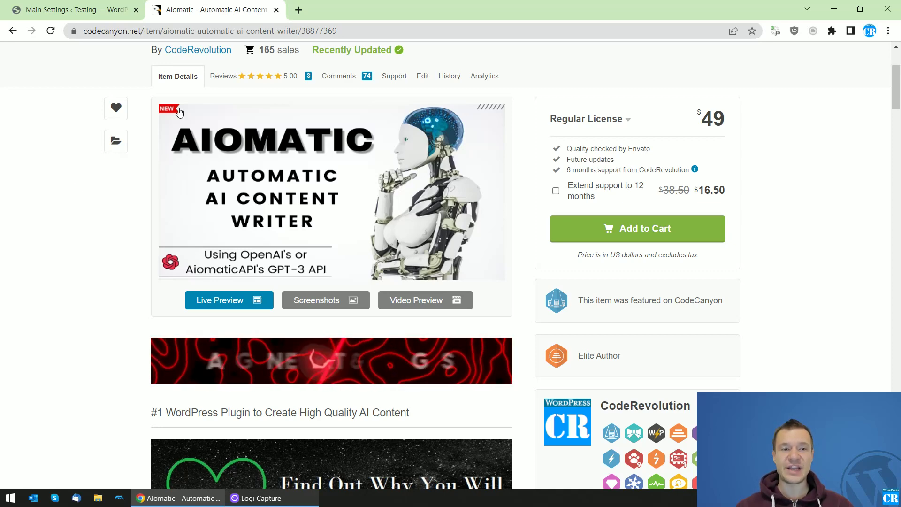
# Browse the Aiomatic AI Content Writer CodeCanyon page, which lists a $49 Regular License.
pyautogui.scroll(1, 89, 188)
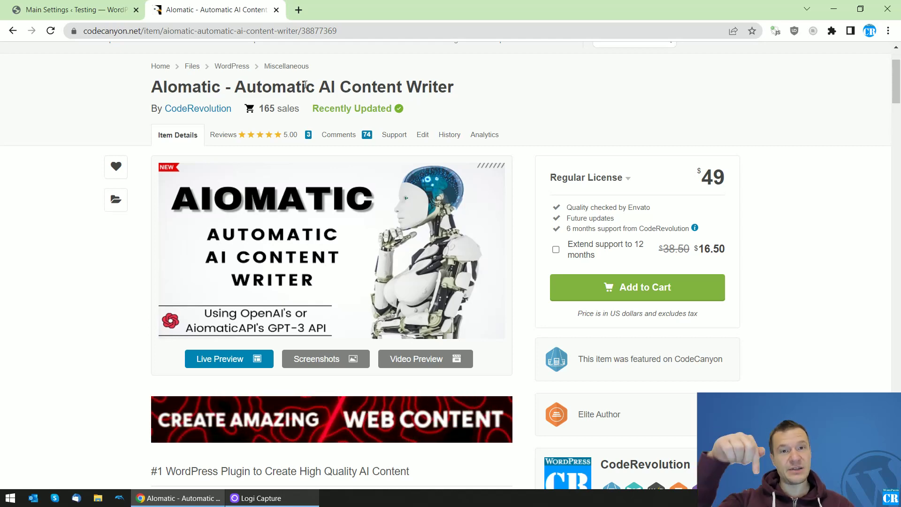
pyautogui.scroll(-1, 57, 436)
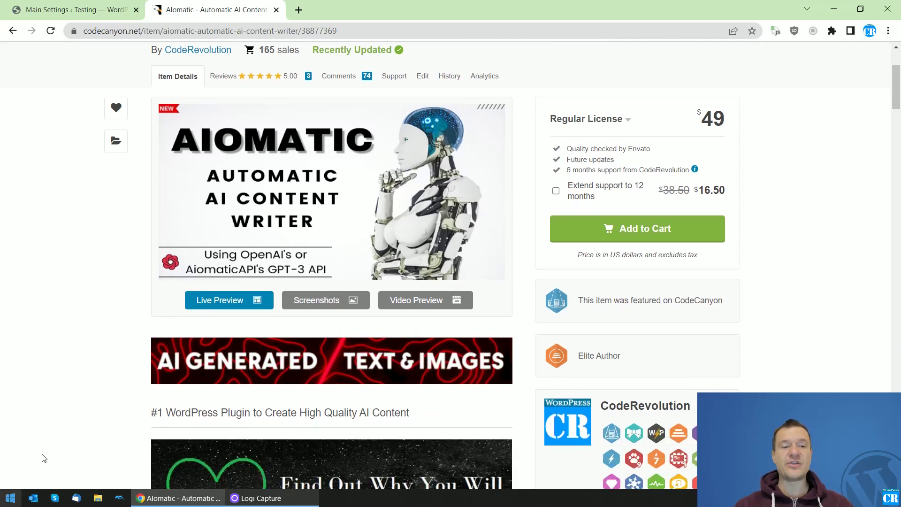
pyautogui.scroll(-1, 87, 380)
pyautogui.scroll(1, 86, 380)
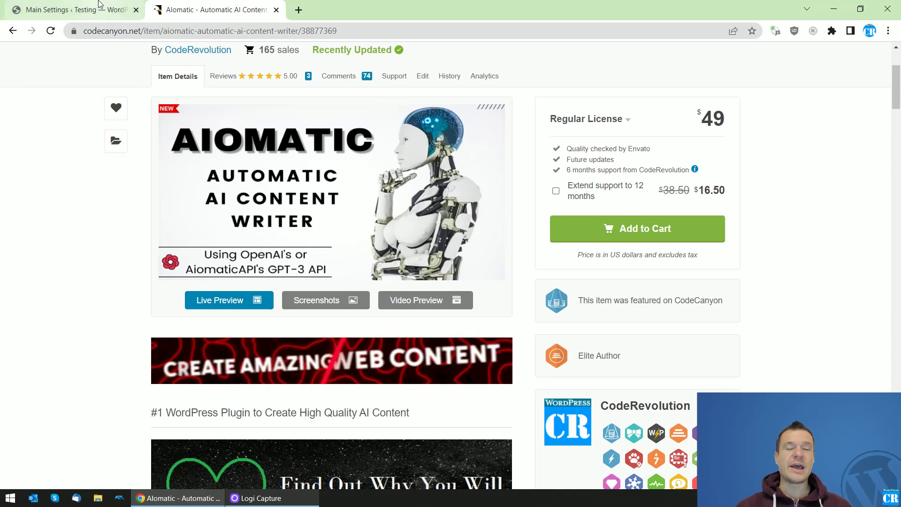
pyautogui.moveTo(95, 5)
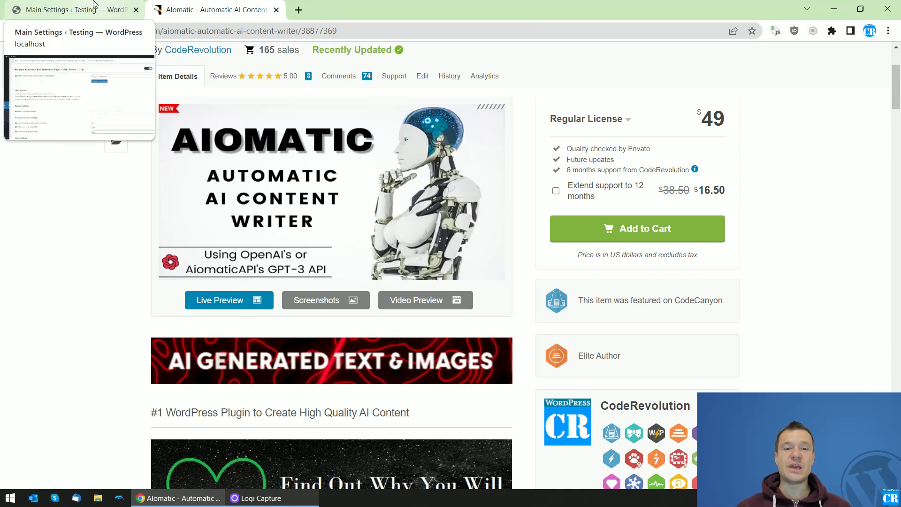
# Switch the Aiomatic Article Editor ON in the AI Content Editor settings and save.
pyautogui.click(95, 6)
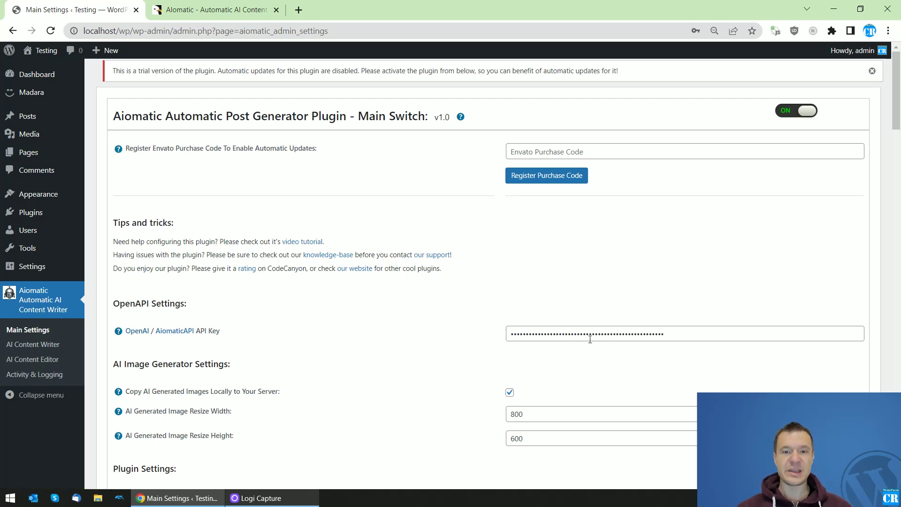
pyautogui.click(39, 365)
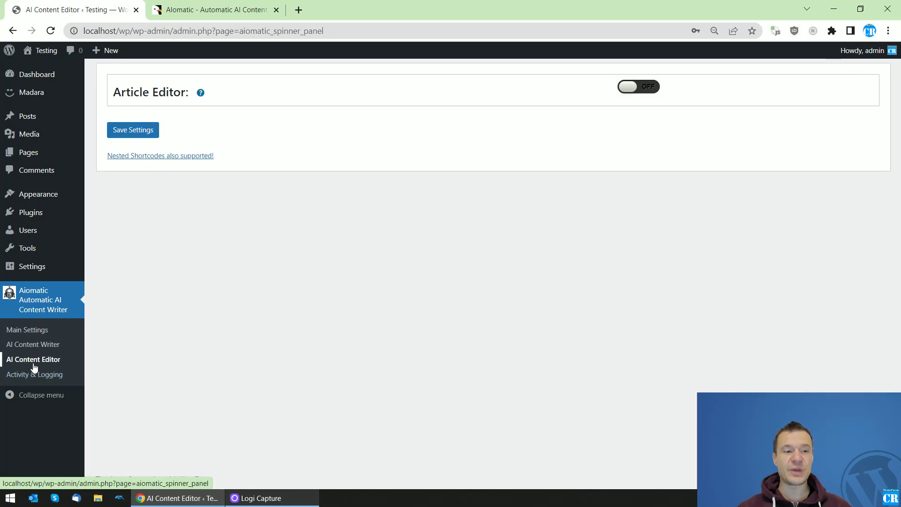
pyautogui.click(628, 88)
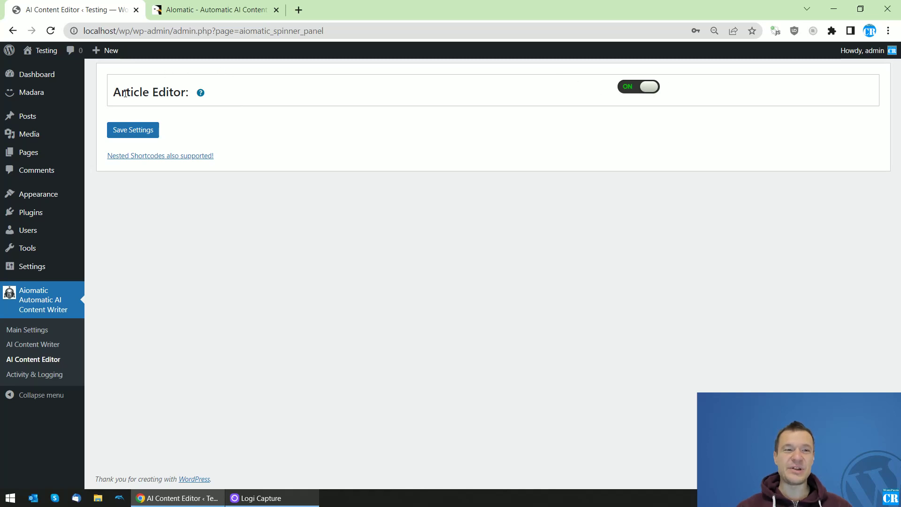
pyautogui.click(144, 132)
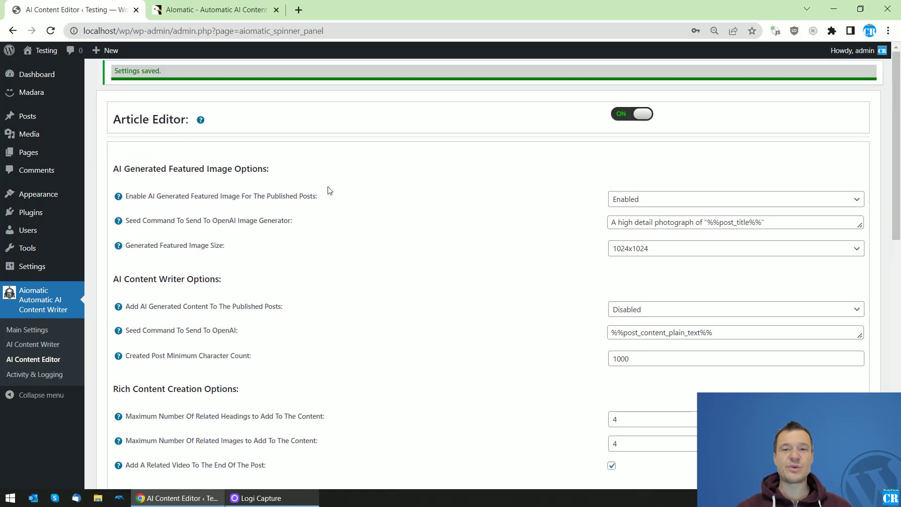
# Review the AI generated content option and leave content addition Disabled.
pyautogui.moveTo(129, 196); pyautogui.dragTo(298, 196)
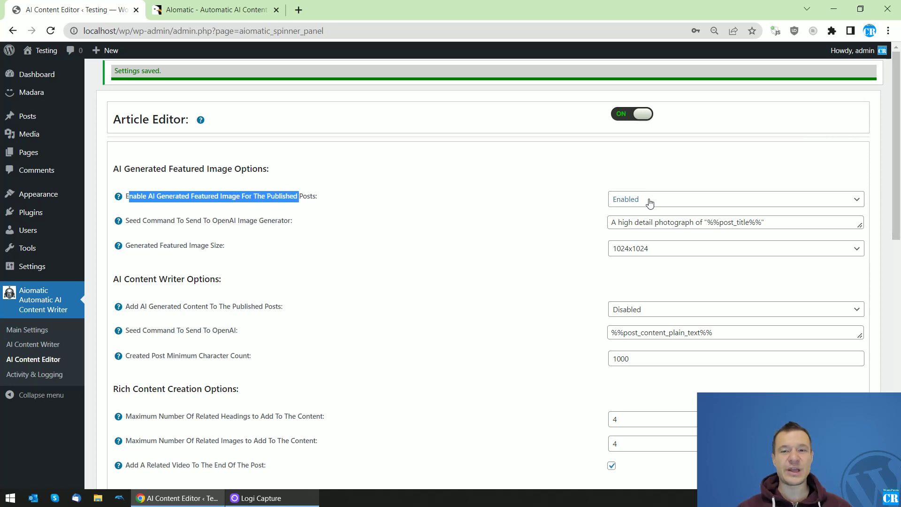
pyautogui.scroll(-3, 258, 319)
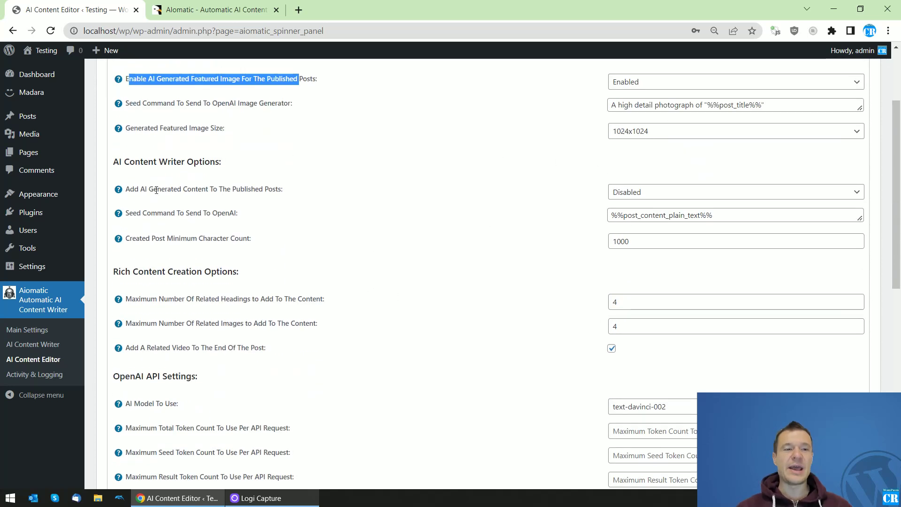
pyautogui.moveTo(159, 188); pyautogui.dragTo(271, 190)
pyautogui.click(612, 193)
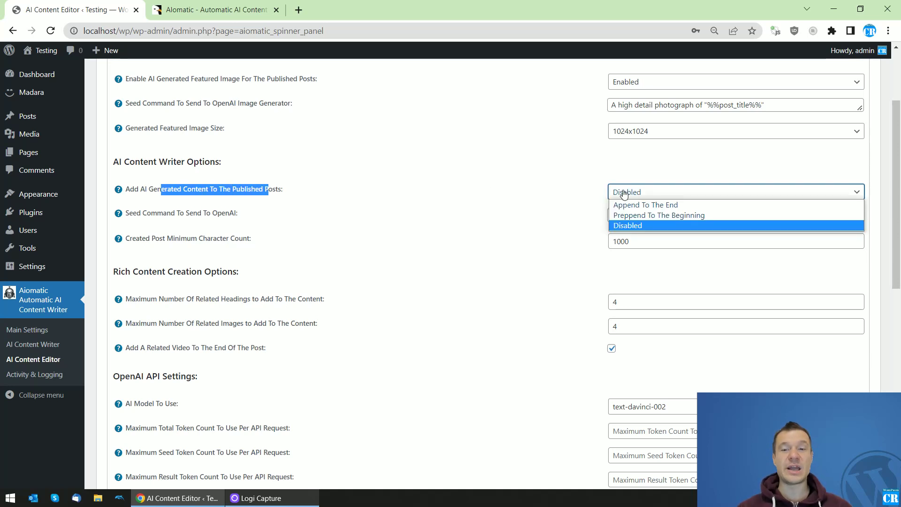
pyautogui.click(579, 189)
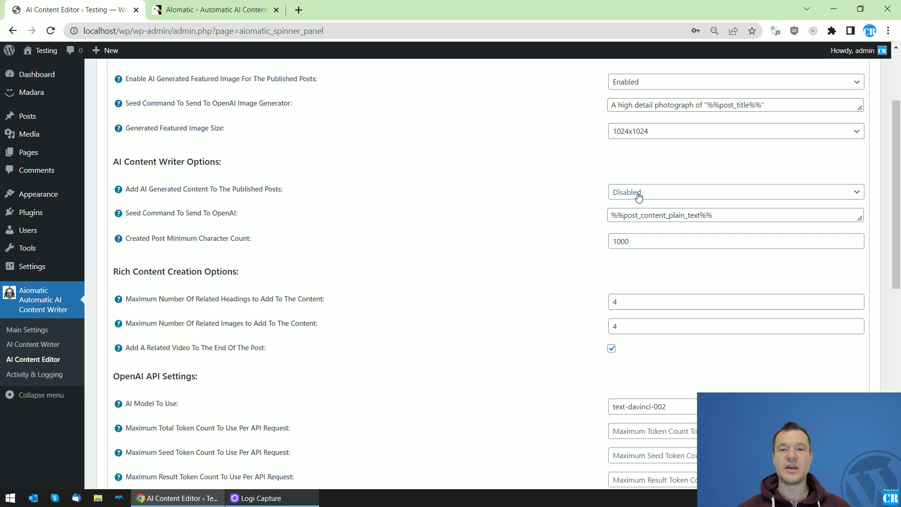
# Keep AI featured images Enabled at 1024x1024 with the 'A high detail photograph of' seed, and save.
pyautogui.scroll(1, 217, 192)
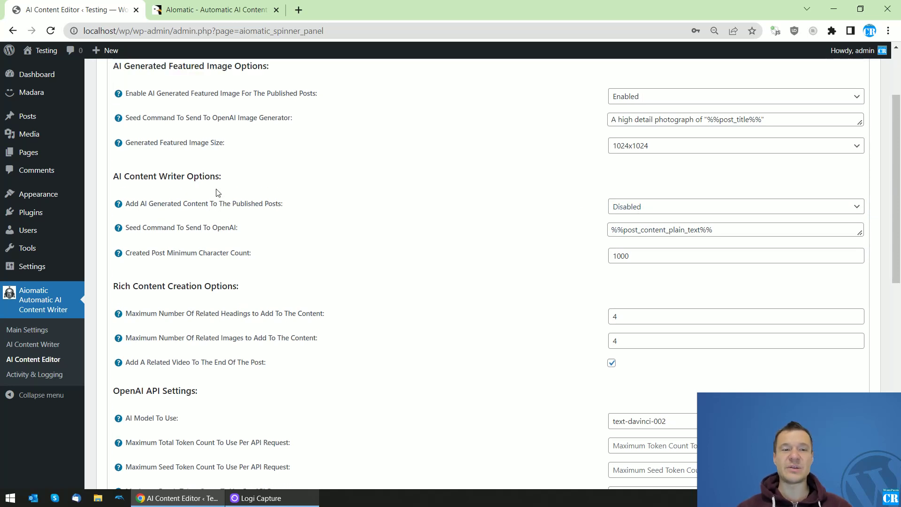
pyautogui.scroll(2, 218, 193)
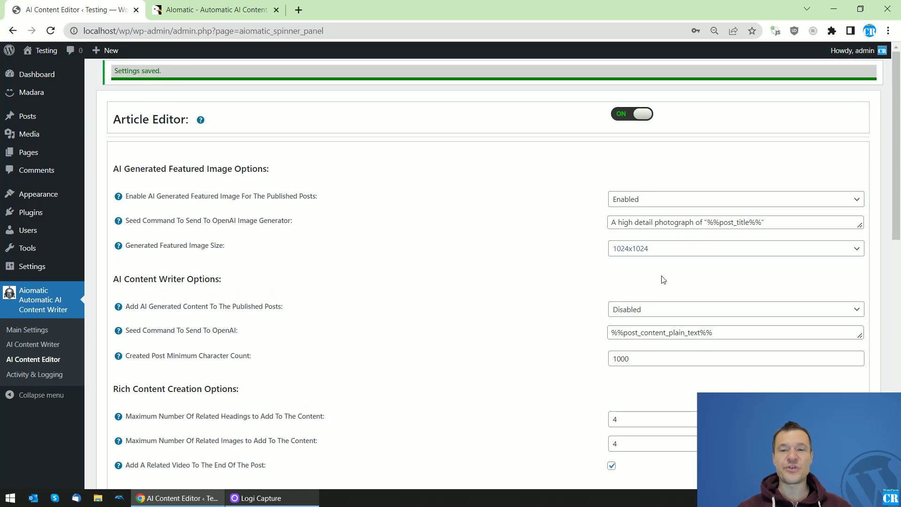
pyautogui.click(626, 202)
pyautogui.click(624, 209)
pyautogui.moveTo(612, 223); pyautogui.dragTo(699, 223)
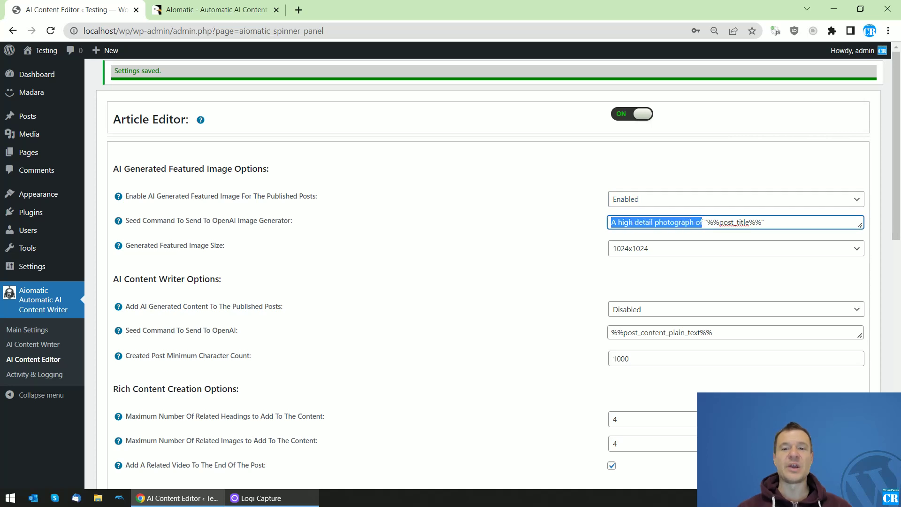
pyautogui.click(613, 223)
pyautogui.moveTo(612, 223); pyautogui.dragTo(762, 222)
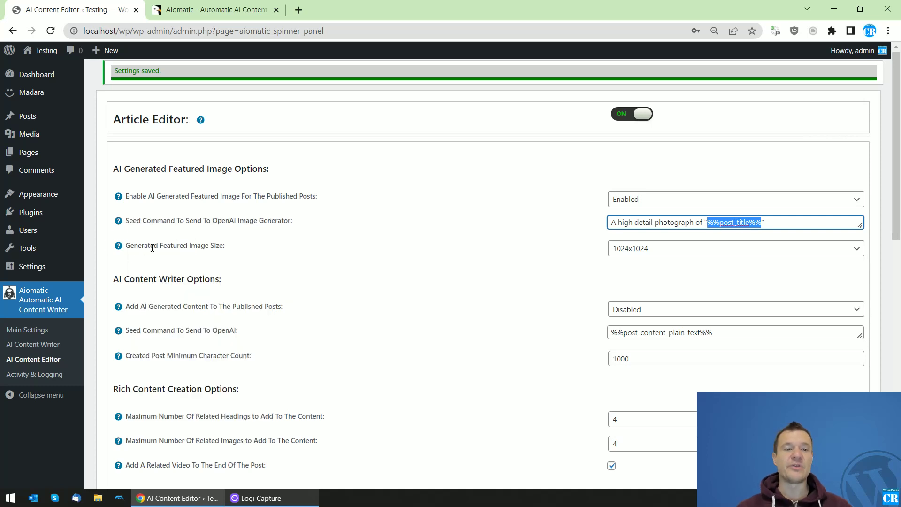
pyautogui.click(643, 248)
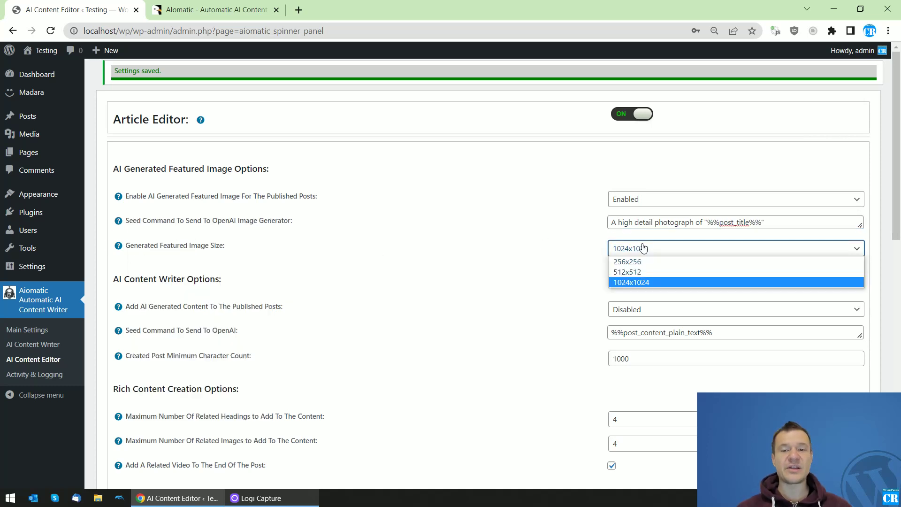
pyautogui.click(469, 259)
pyautogui.scroll(-9, 451, 266)
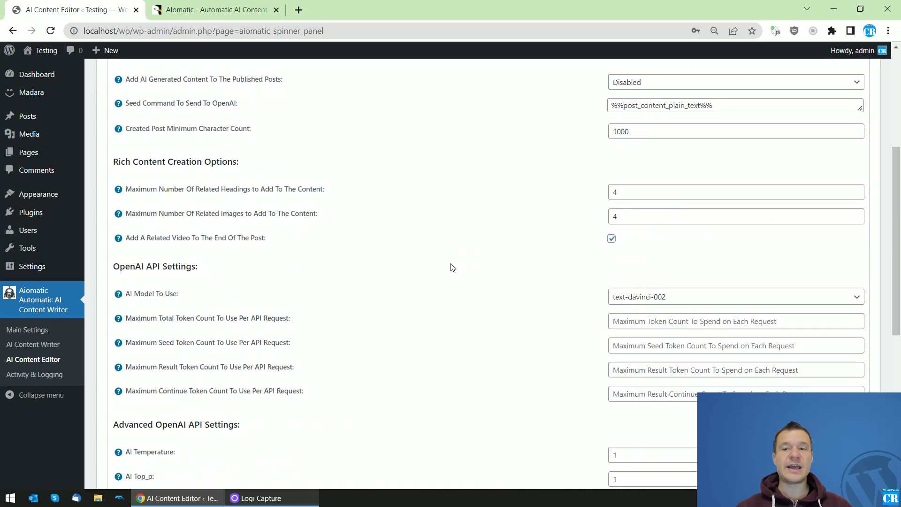
pyautogui.click(128, 419)
# Open a new post editor and the public site in background tabs, then switch to the editor.
pyautogui.moveTo(45, 123)
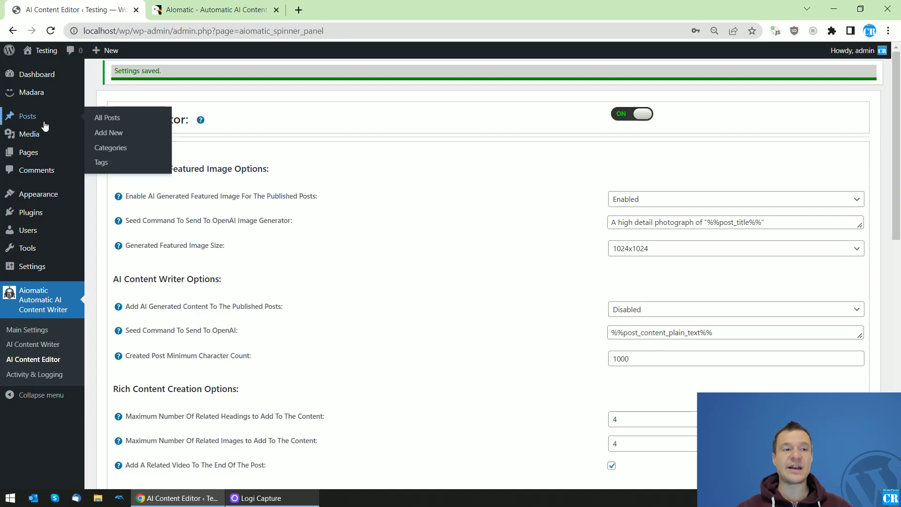
pyautogui.middleClick(112, 135)
pyautogui.click(197, 9)
pyautogui.click(75, 10)
pyautogui.moveTo(46, 50)
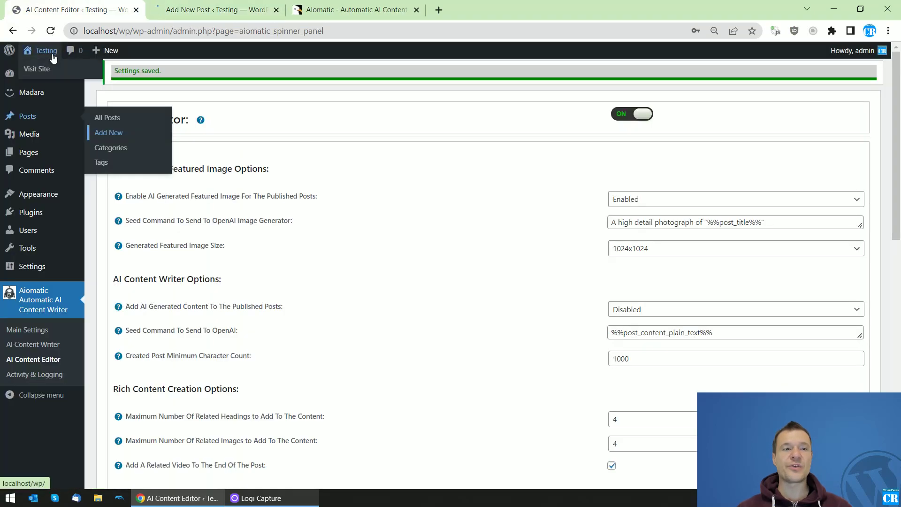
pyautogui.middleClick(45, 70)
pyautogui.click(324, 8)
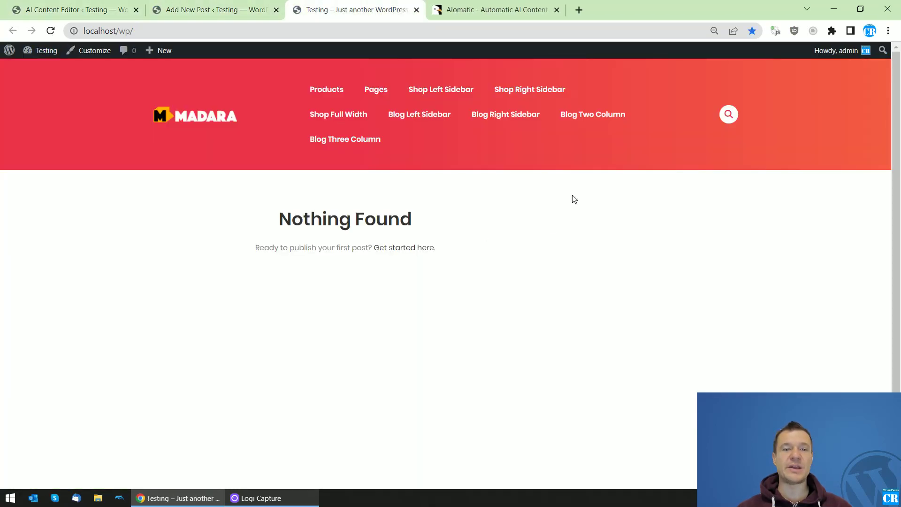
pyautogui.click(242, 6)
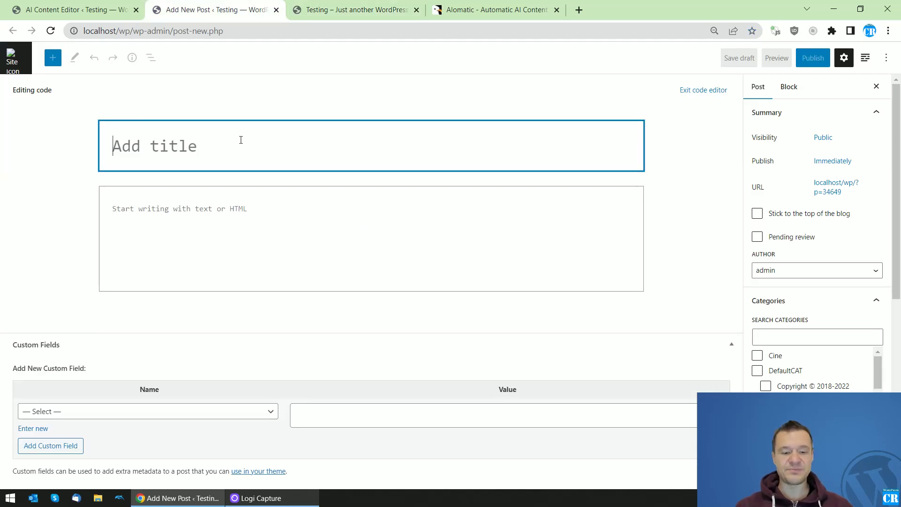
# Title the post 'A high speed racing car' and set the body to 'A high speed racing car - A high speed racing car'.
pyautogui.write('A hi')
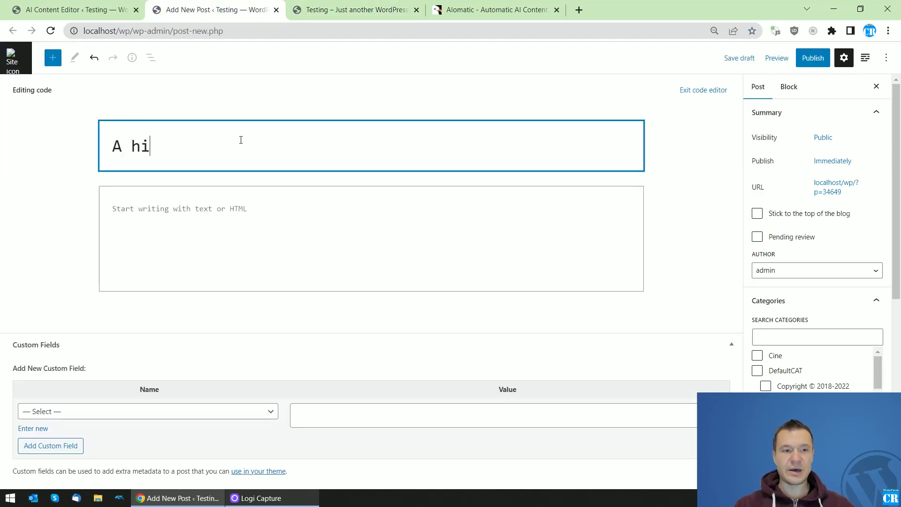
pyautogui.write('gh speed r')
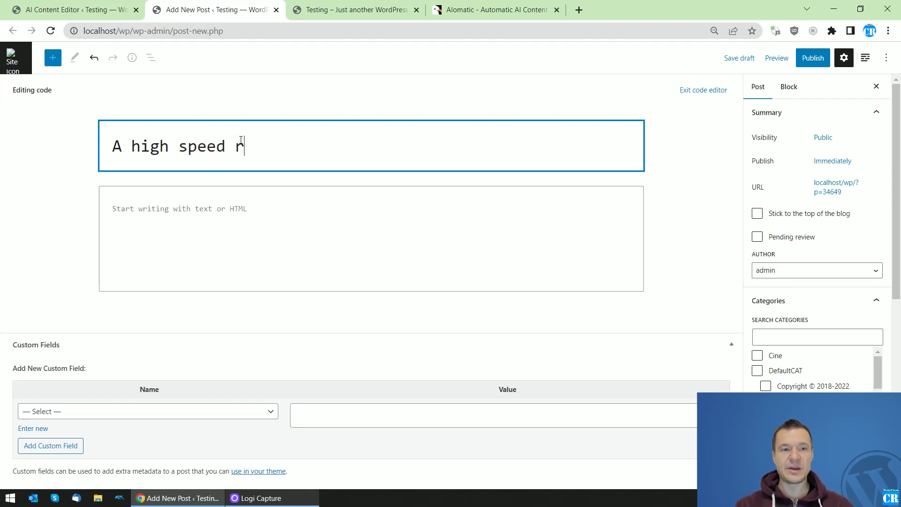
pyautogui.write('acing car')
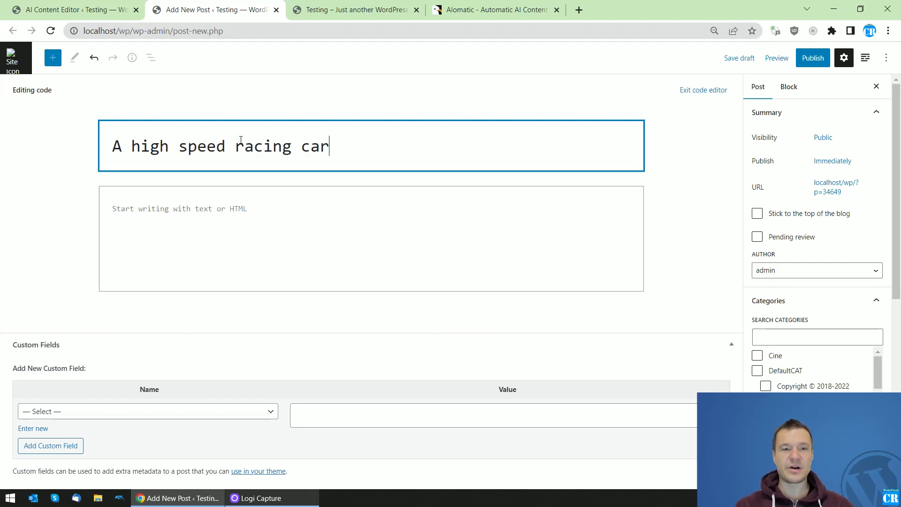
pyautogui.write(' in a')
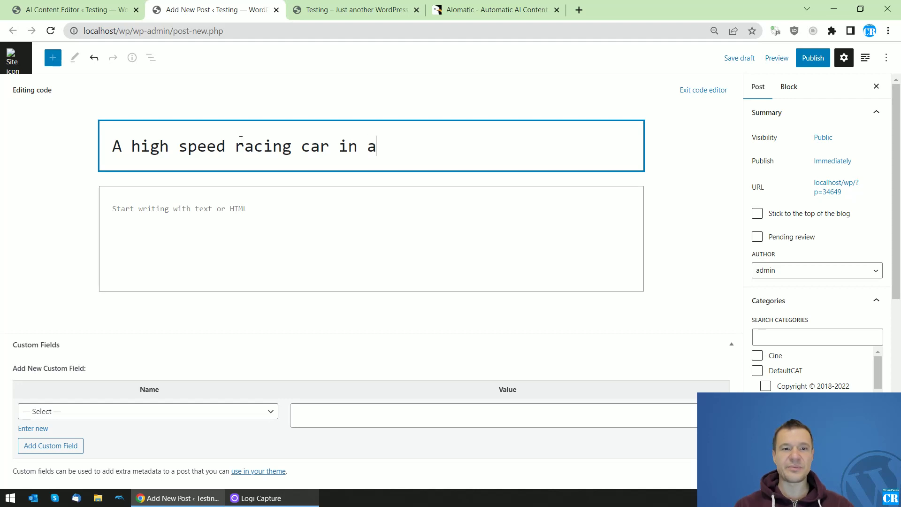
pyautogui.press('BackSpace')
pyautogui.press('BackSpace')
pyautogui.press('BackSpace')
pyautogui.press('BackSpace')
pyautogui.press('BackSpace')
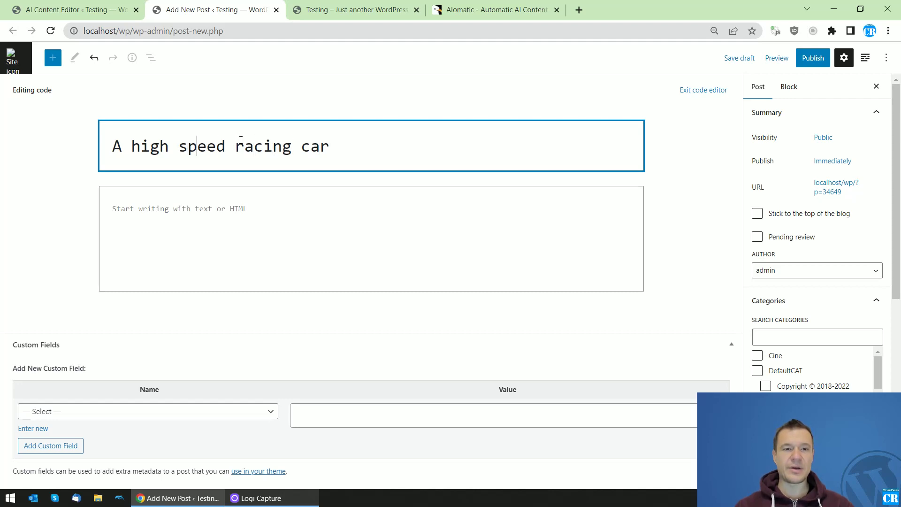
pyautogui.write('doing')
pyautogui.press('BackSpace')
pyautogui.press('BackSpace')
pyautogui.press('BackSpace')
pyautogui.press('BackSpace')
pyautogui.press('BackSpace')
pyautogui.hotkey('ctrl', 'a')
pyautogui.hotkey('ctrl', 'c')
pyautogui.click(230, 220)
pyautogui.hotkey('ctrl', 'v')
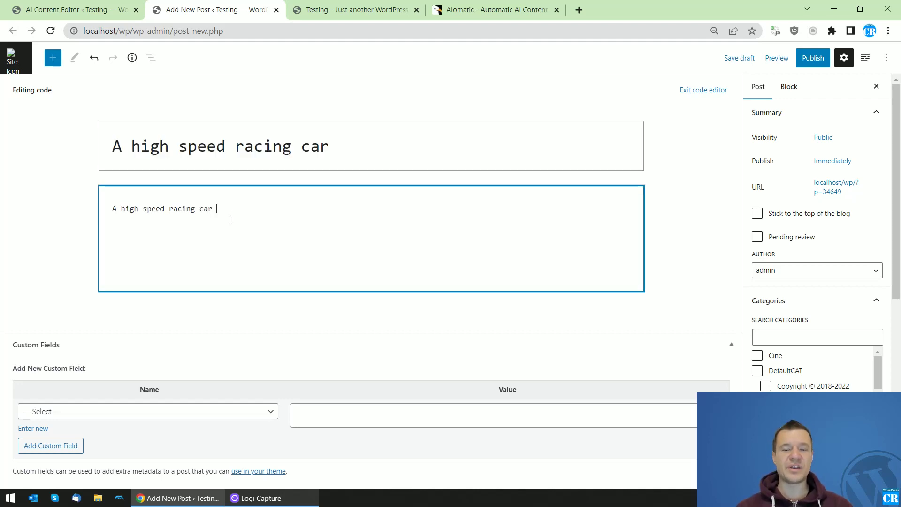
pyautogui.write('-')
pyautogui.hotkey('ctrl', 'v')
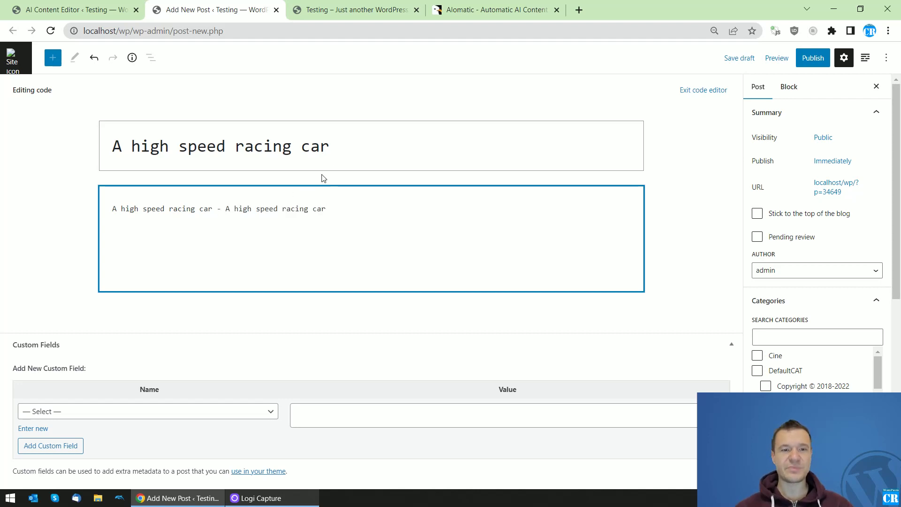
# Change the title to 'A high speed red racing car'.
pyautogui.click(335, 155)
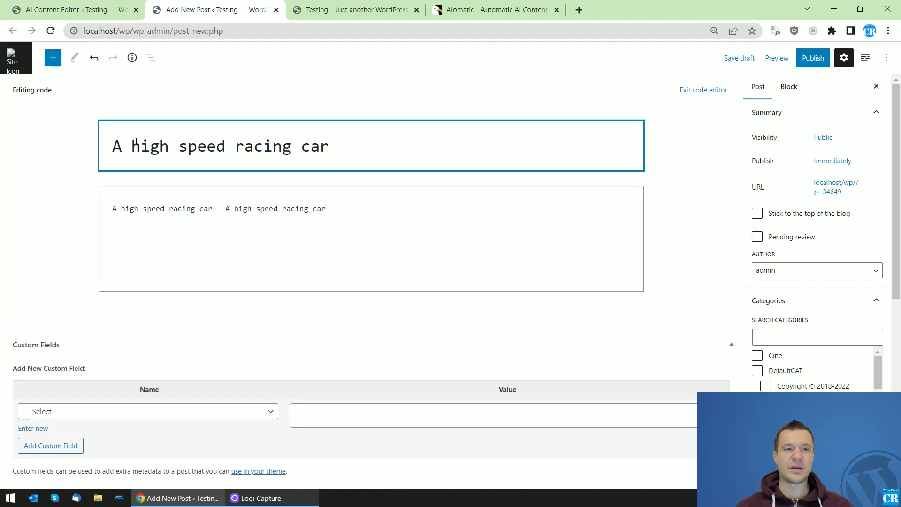
pyautogui.write('red')
pyautogui.click(812, 58)
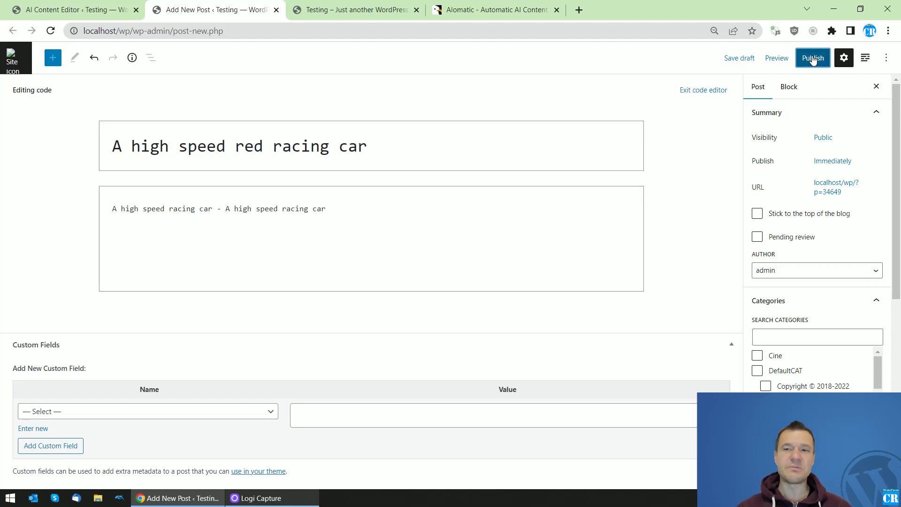
# Confirm publishing the post, checking the settings and front page tabs while it publishes.
pyautogui.click(808, 58)
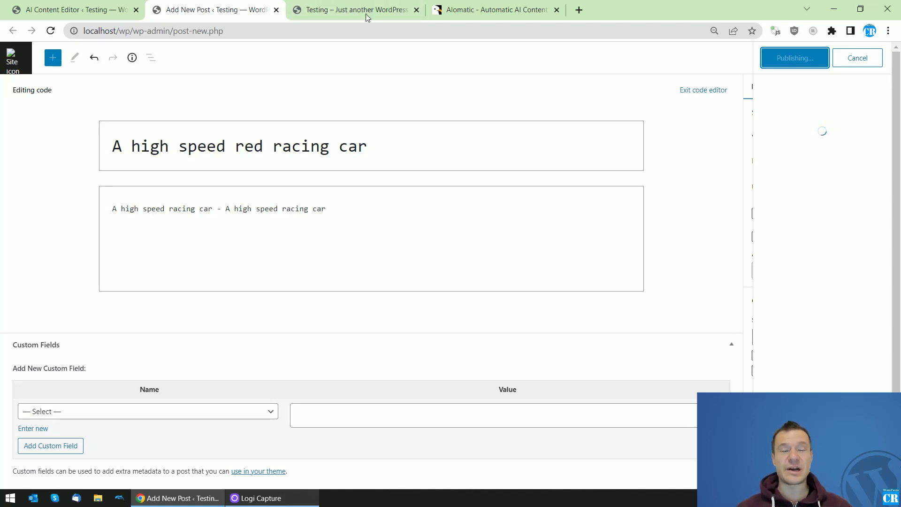
pyautogui.click(132, 4)
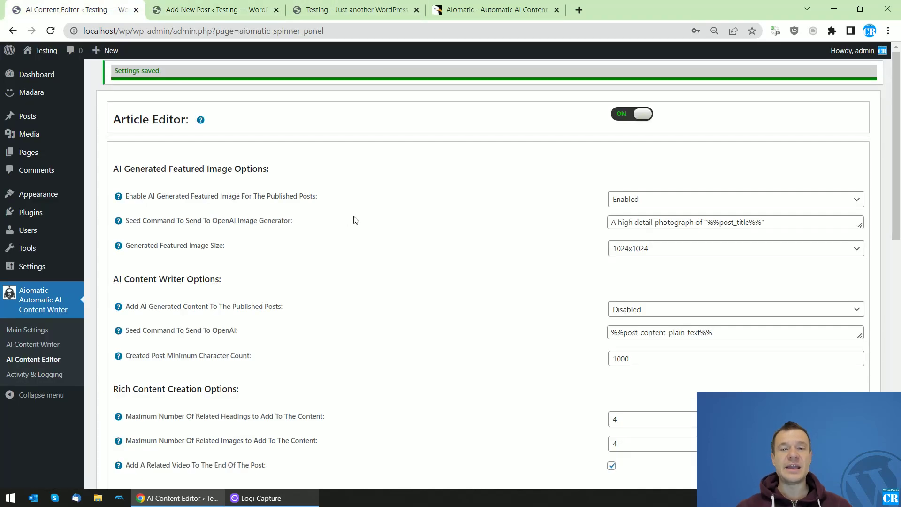
pyautogui.scroll(-4, 376, 220)
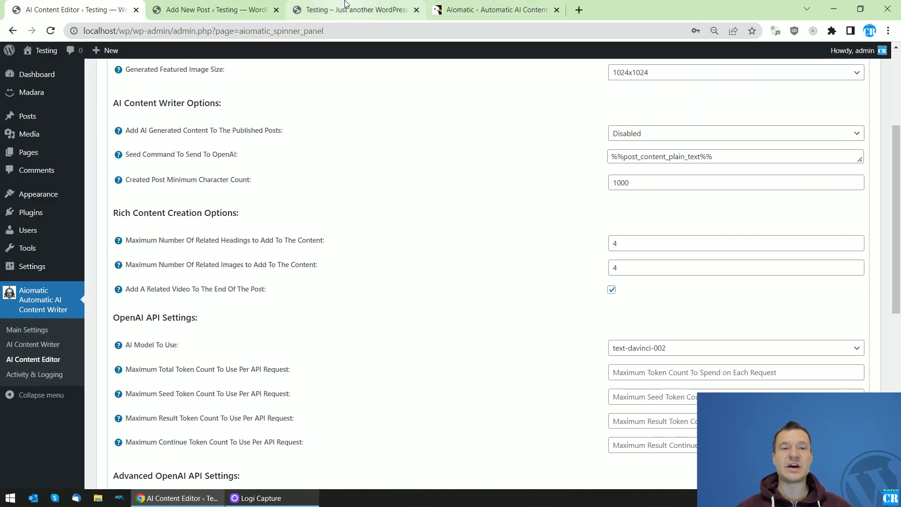
pyautogui.click(346, 8)
pyautogui.click(228, 11)
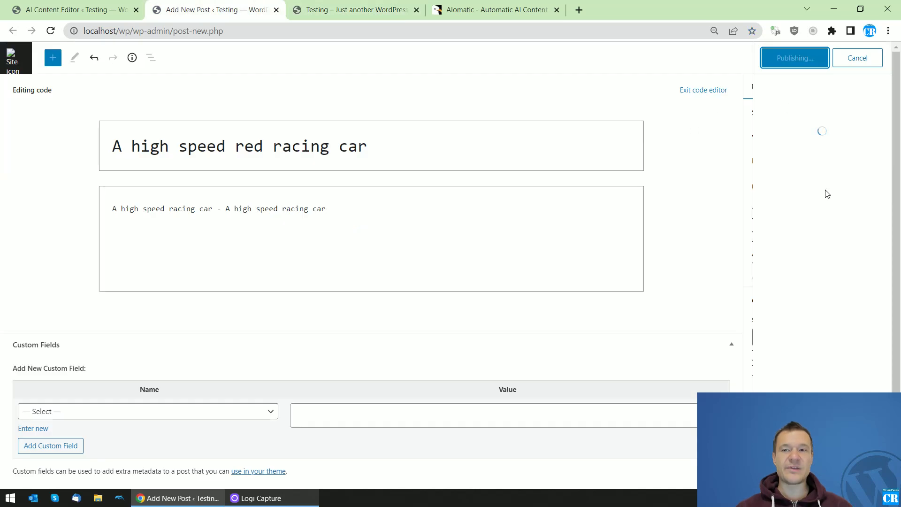
pyautogui.click(140, 6)
pyautogui.scroll(-3, 270, 255)
pyautogui.click(346, 7)
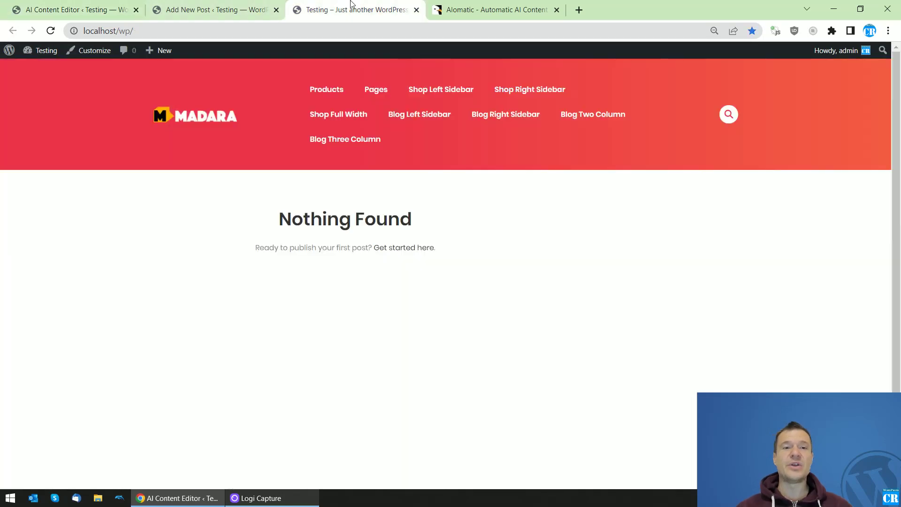
pyautogui.click(216, 9)
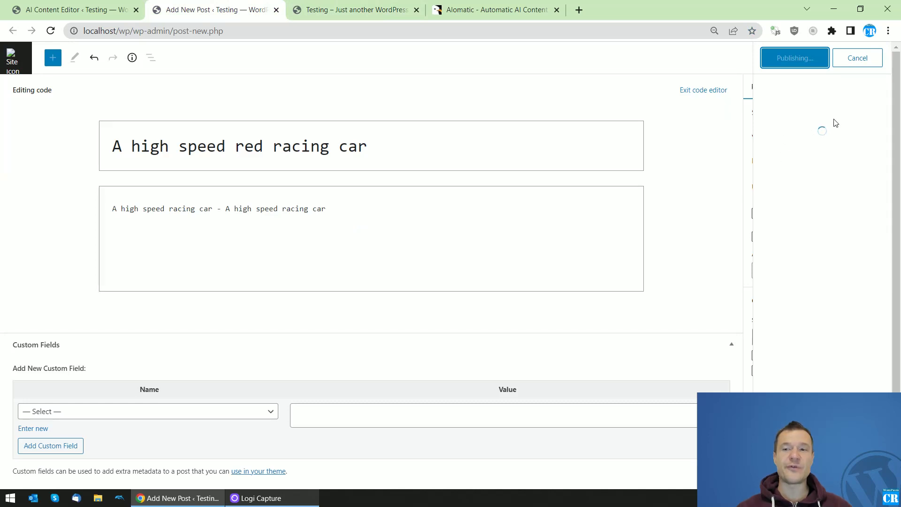
# Inspect the Delay Article Editing By setting while waiting for the post to finish publishing.
pyautogui.click(117, 9)
pyautogui.scroll(-3, 327, 247)
pyautogui.scroll(-1, 327, 247)
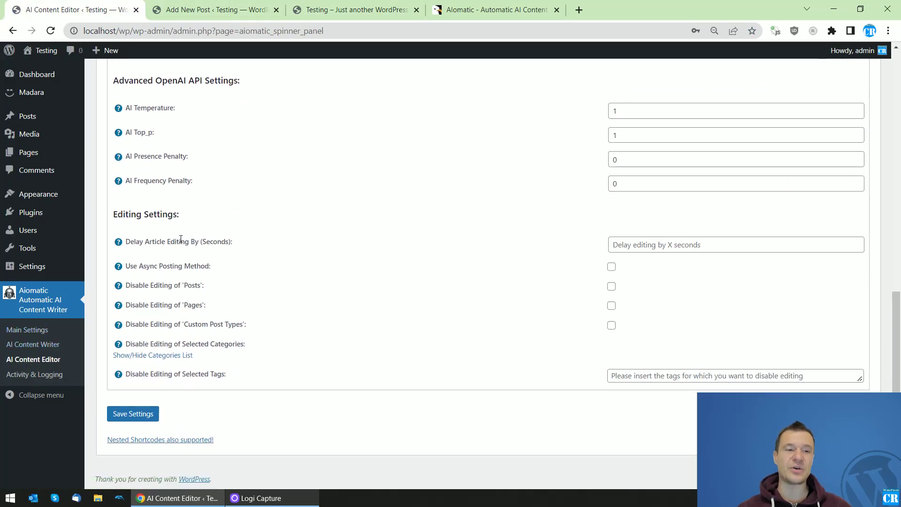
pyautogui.moveTo(126, 241); pyautogui.dragTo(193, 242)
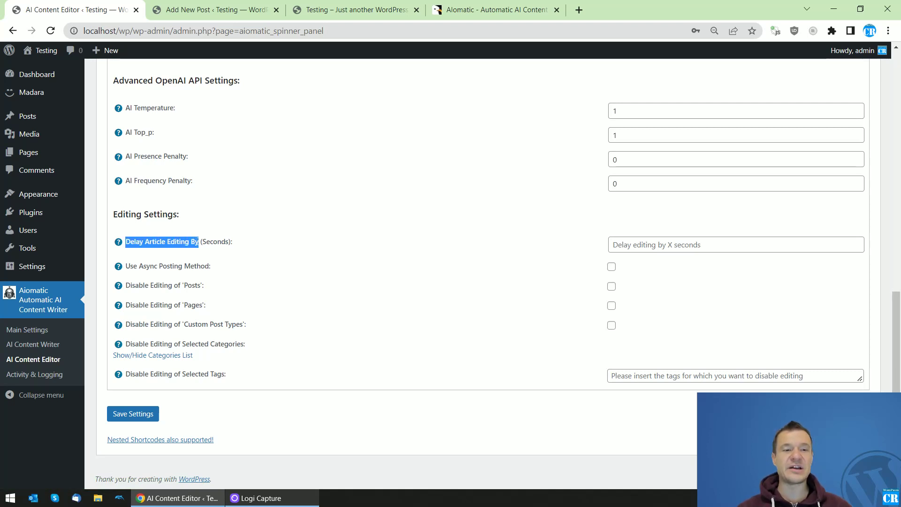
pyautogui.click(636, 244)
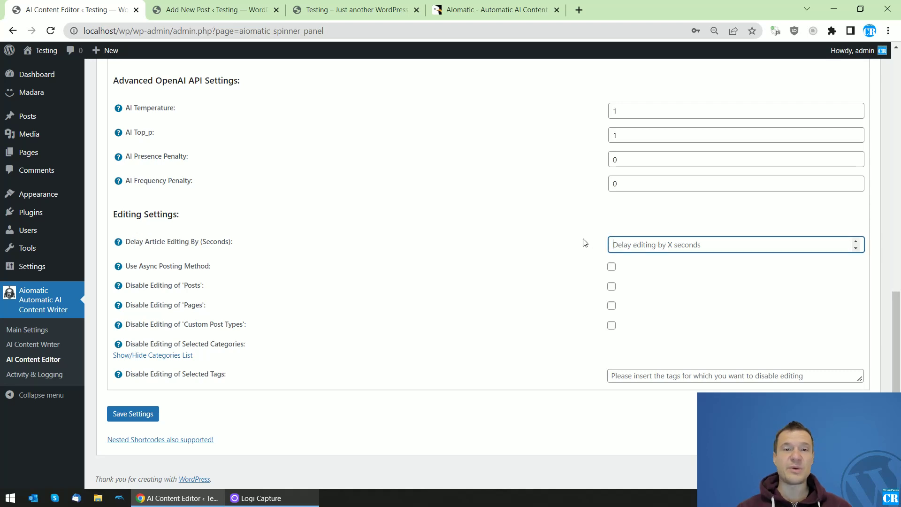
pyautogui.hotkey('ctrl', 'Tab')
pyautogui.click(302, 5)
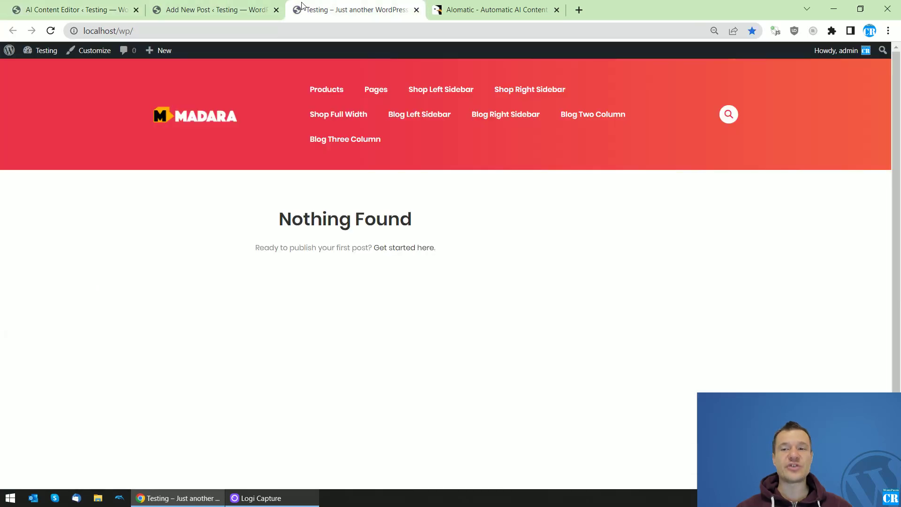
pyautogui.click(178, 7)
pyautogui.click(89, 7)
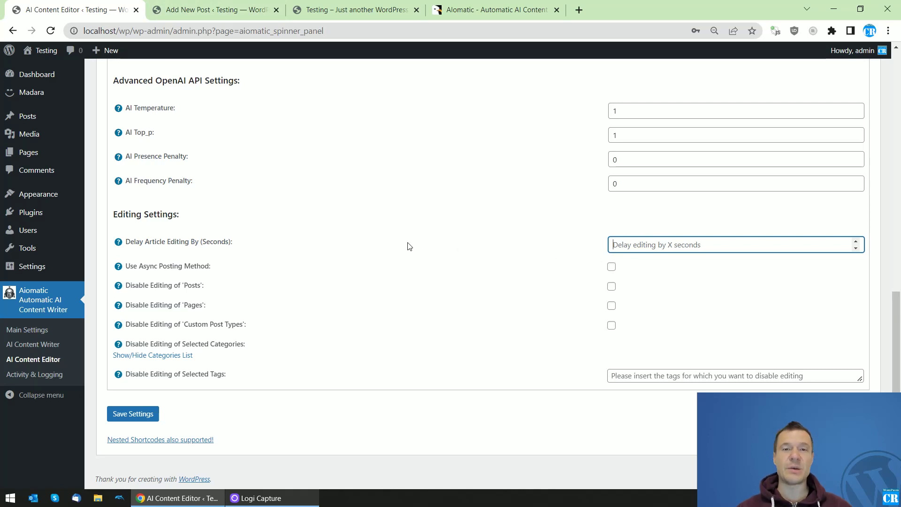
pyautogui.click(239, 5)
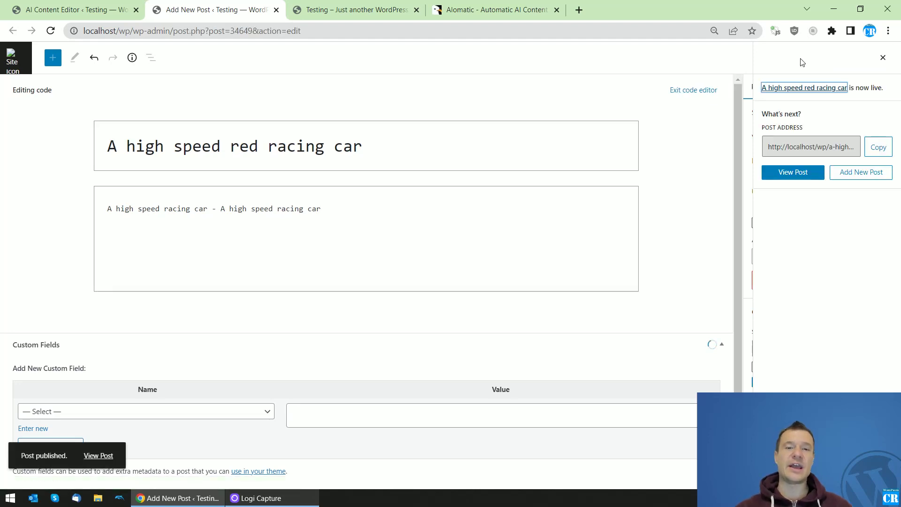
# Open the published post and scroll through its AI-generated red racing car featured image.
pyautogui.keyDown('ctrl'); pyautogui.click(98, 455); pyautogui.keyUp('ctrl')
pyautogui.click(331, 4)
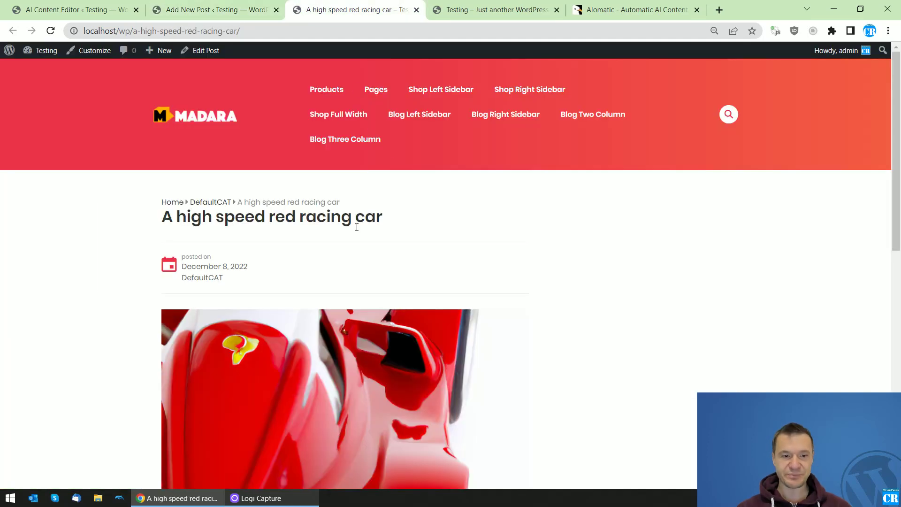
pyautogui.scroll(-6, 357, 227)
pyautogui.scroll(2, 409, 256)
pyautogui.scroll(4, 311, 251)
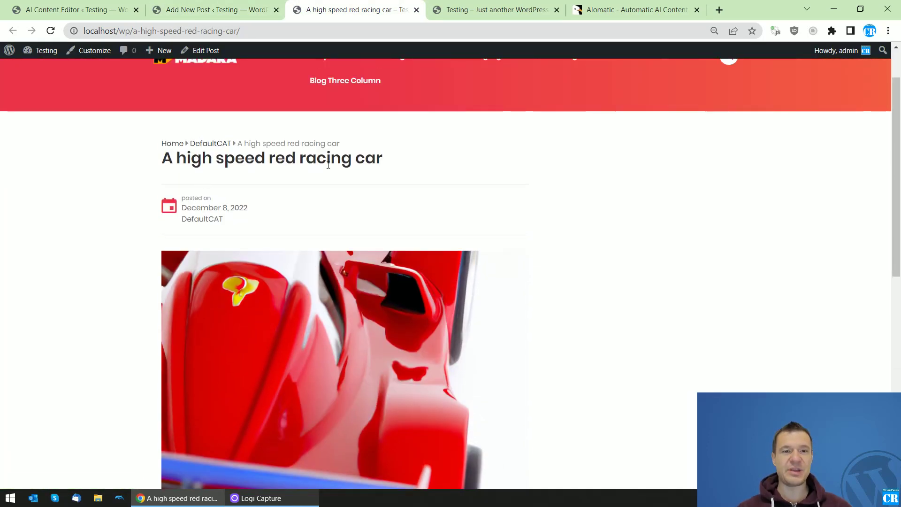
pyautogui.scroll(-4, 388, 163)
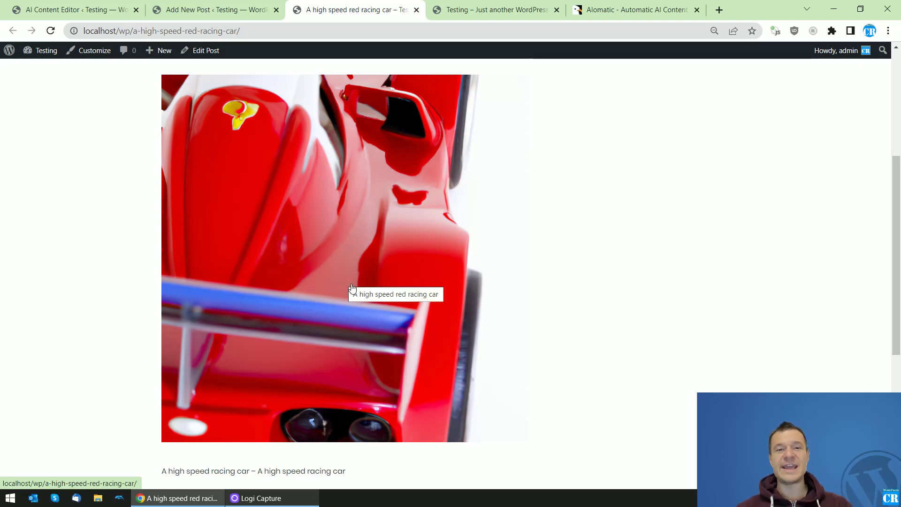
pyautogui.scroll(-2, 352, 287)
pyautogui.scroll(4, 338, 312)
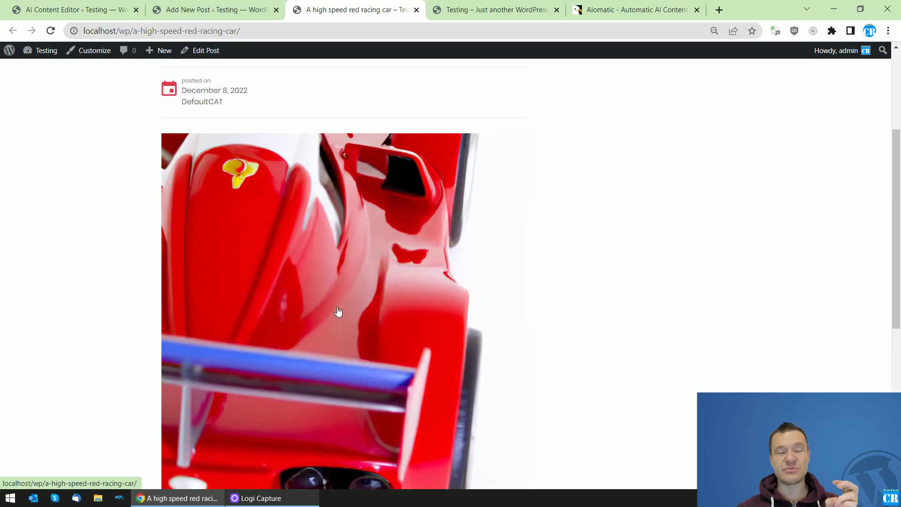
pyautogui.scroll(1, 338, 312)
pyautogui.scroll(-2, 338, 311)
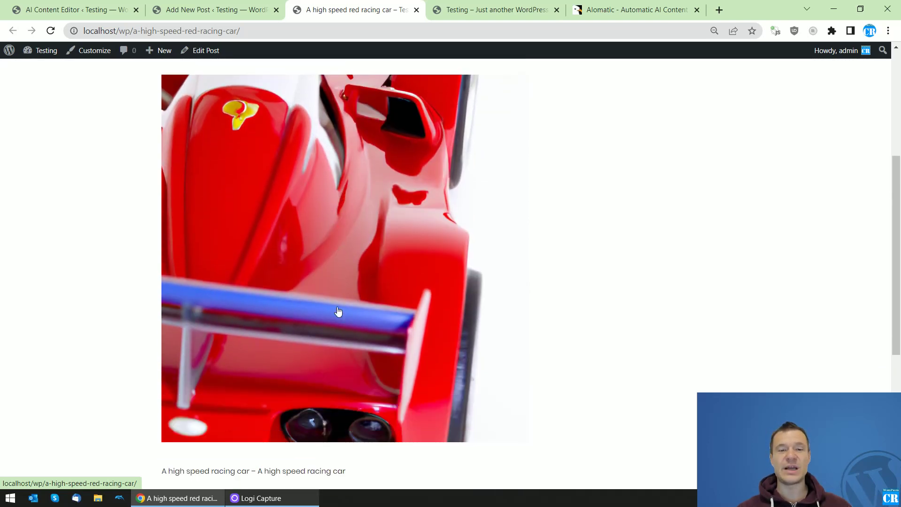
pyautogui.scroll(1, 338, 311)
# Cycle through the post, editor and CodeCanyon tabs, finishing on the AI Content Editor settings.
pyautogui.click(149, 7)
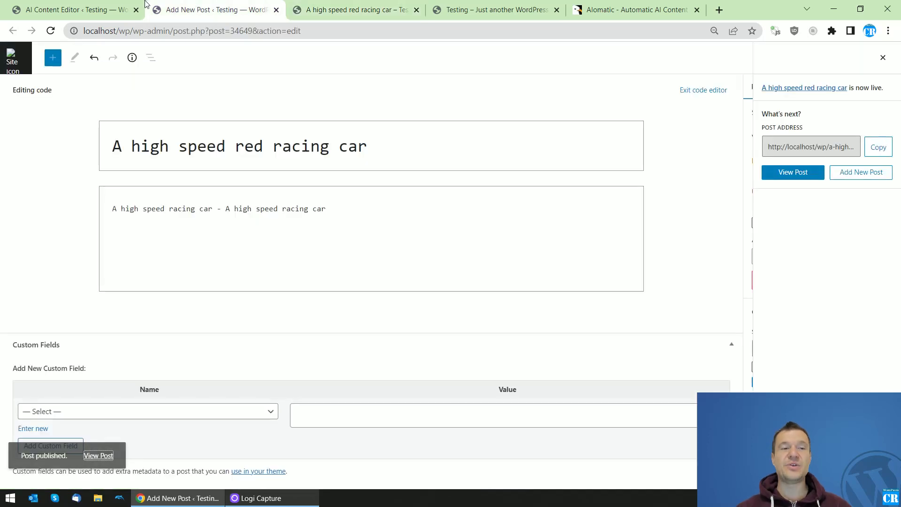
pyautogui.click(137, 5)
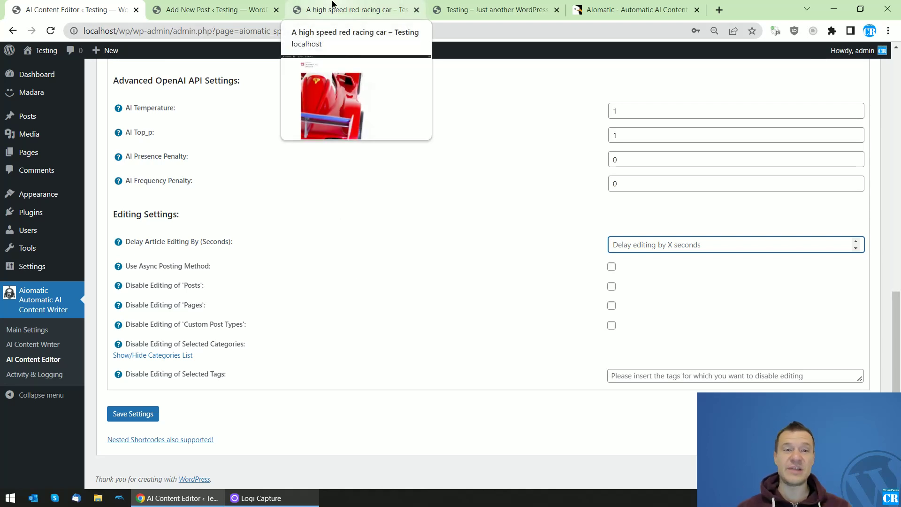
pyautogui.click(332, 4)
pyautogui.click(215, 4)
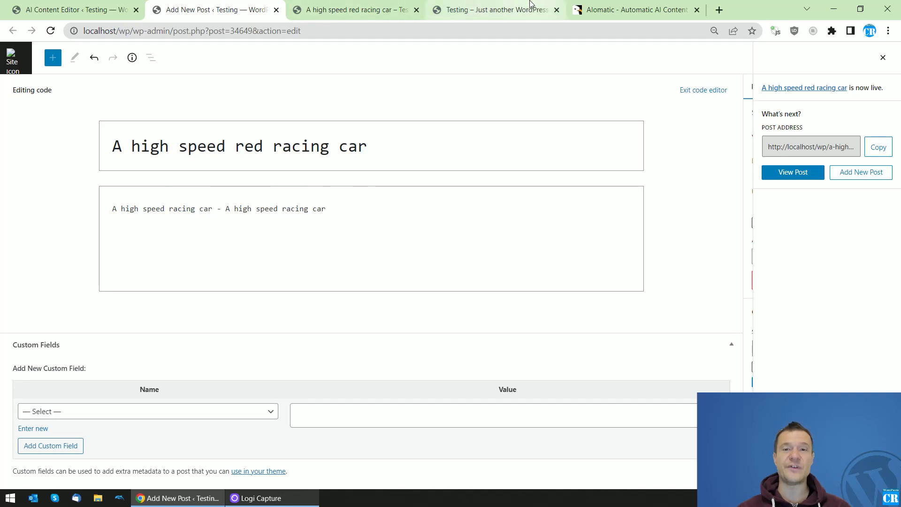
pyautogui.click(591, 6)
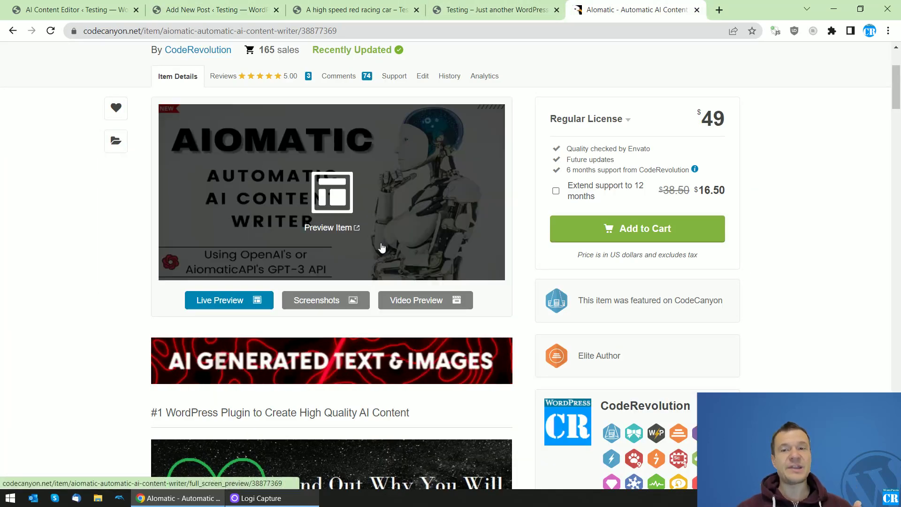
pyautogui.click(230, 3)
pyautogui.click(70, 10)
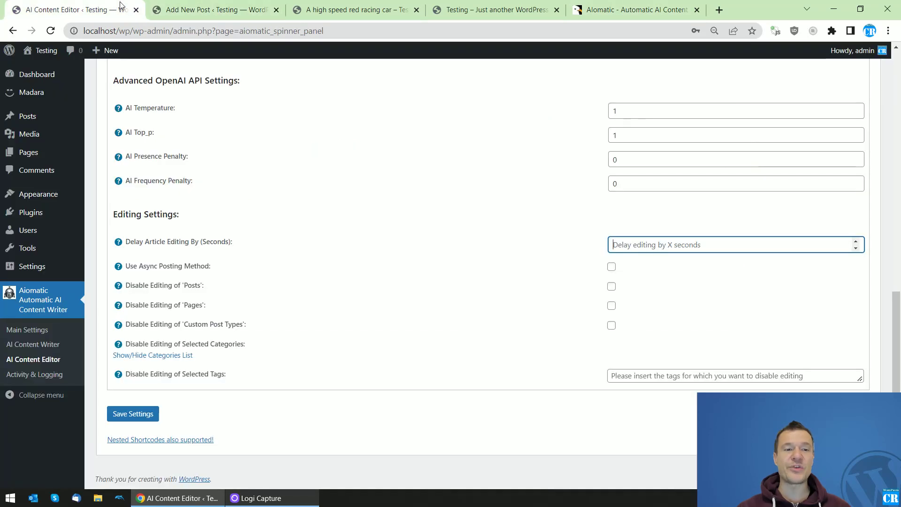
pyautogui.click(326, 4)
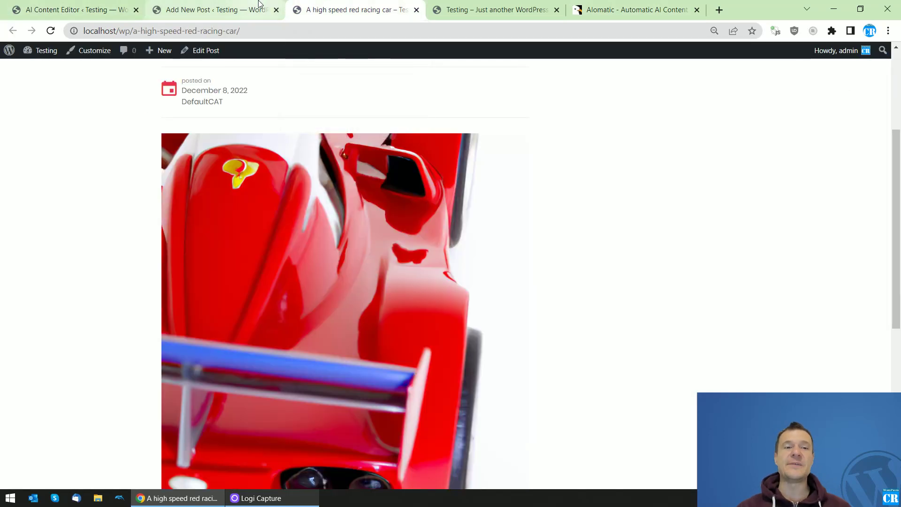
pyautogui.click(258, 5)
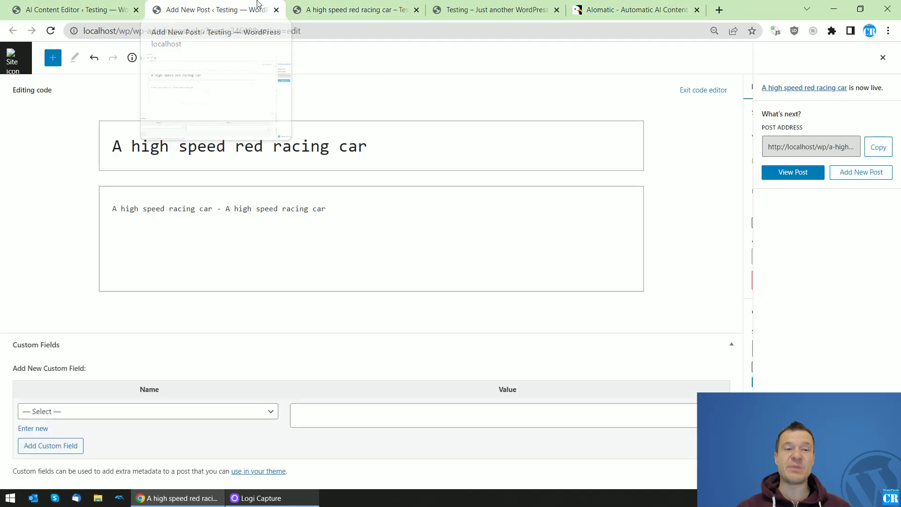
pyautogui.click(109, 5)
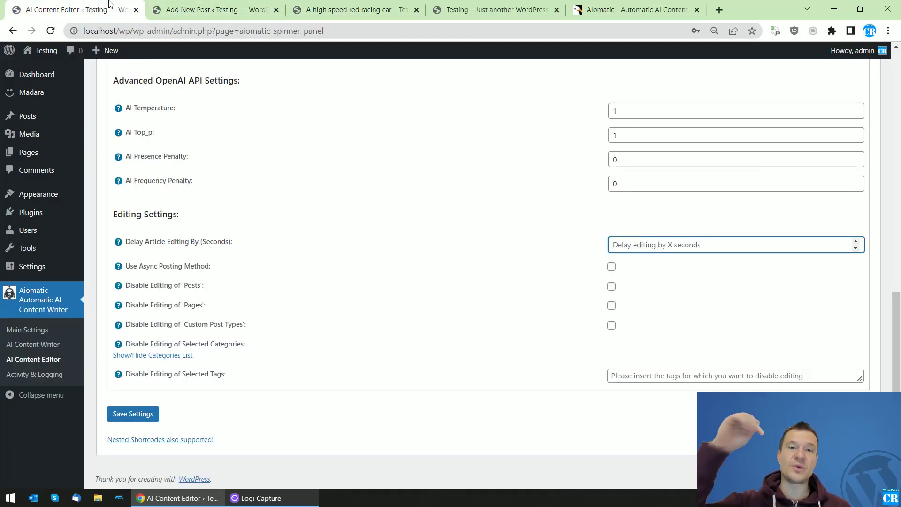